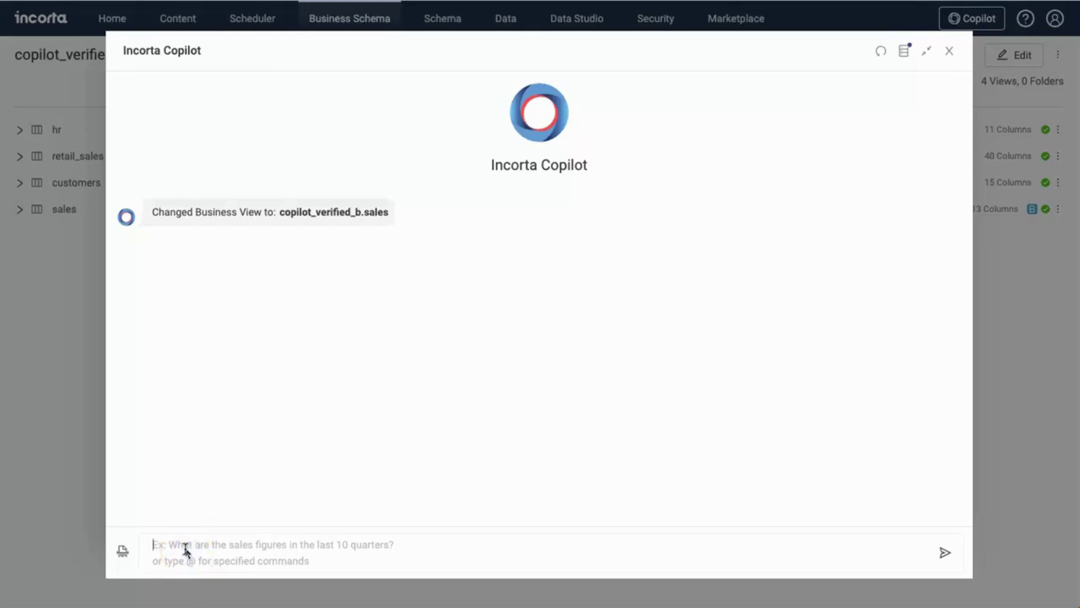
# Ask for Q1 2024 and Q2 2024 sales by category, including the growth between the two quarters in percent
pyautogui.write('Can you show me Q1 Sales for 2024 and Q2 Sales for 2024 by category? Also show growth between two quarters in percent.')
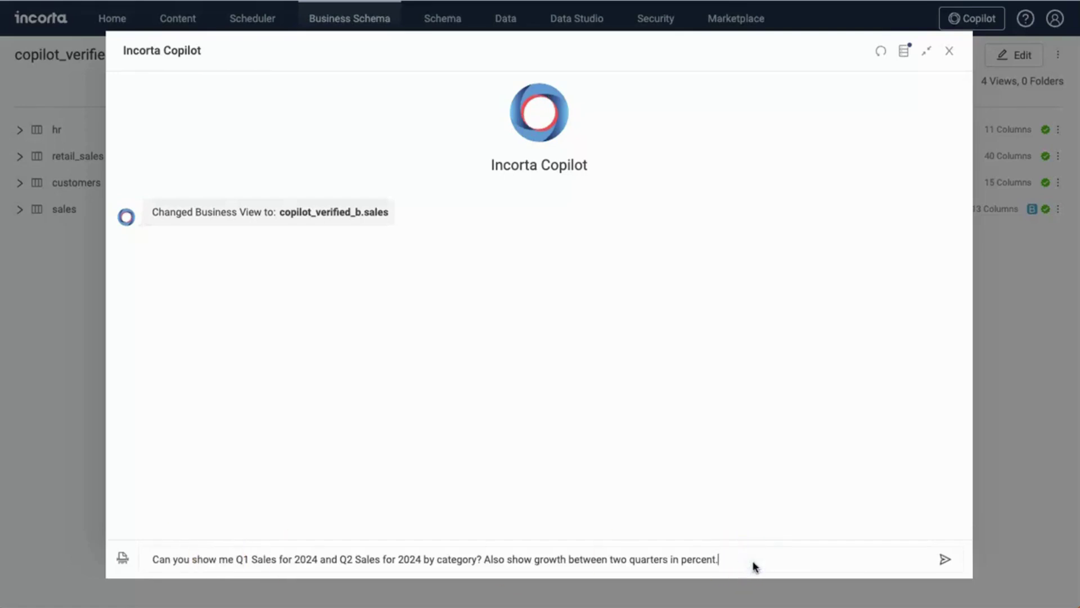
pyautogui.press('Return')
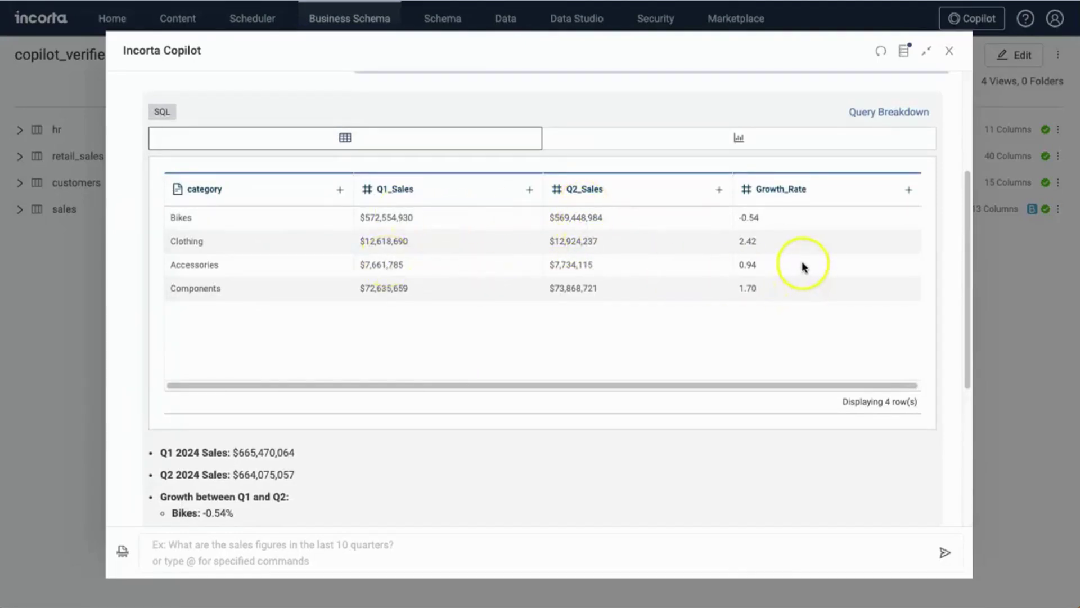
pyautogui.scroll(-5, 658, 332)
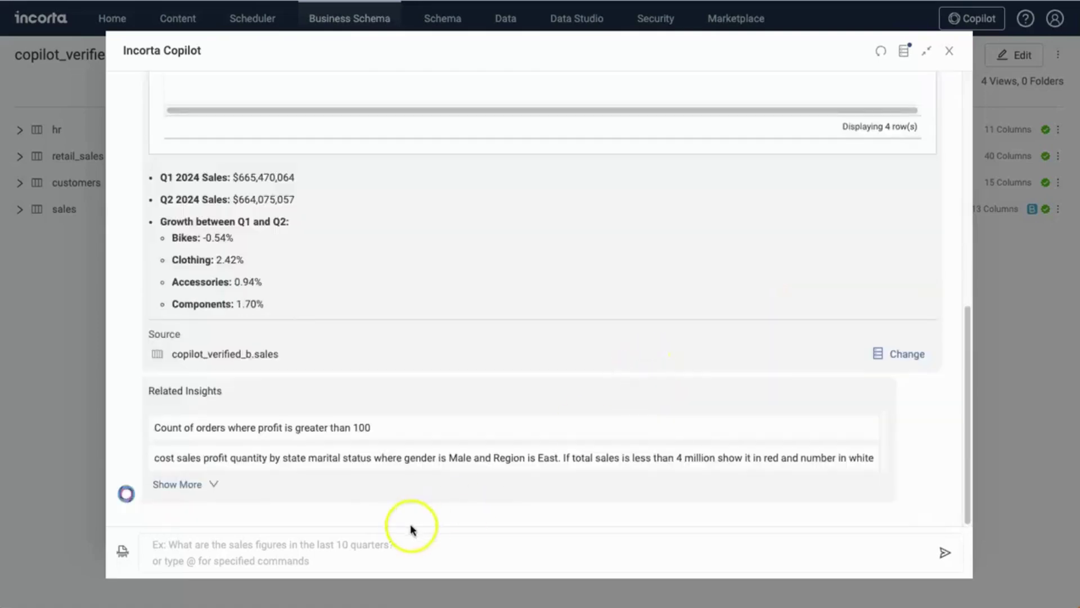
# Ask for the Q1 and Q2 2024 sales by category with percent growth again, restricted to Territory Northeast
pyautogui.click(371, 555)
pyautogui.write('For Territory Northeast can you show me Q1 Sales for 2024 and Q2 Sales for 2024 by category? Also show growth between two quarters in percent.')
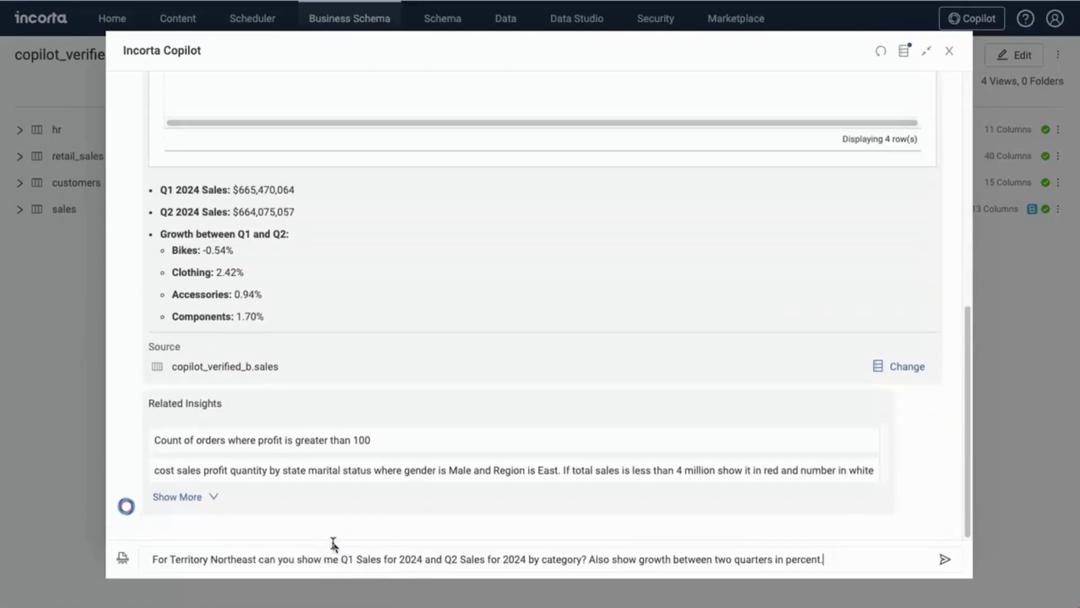
pyautogui.press('Return')
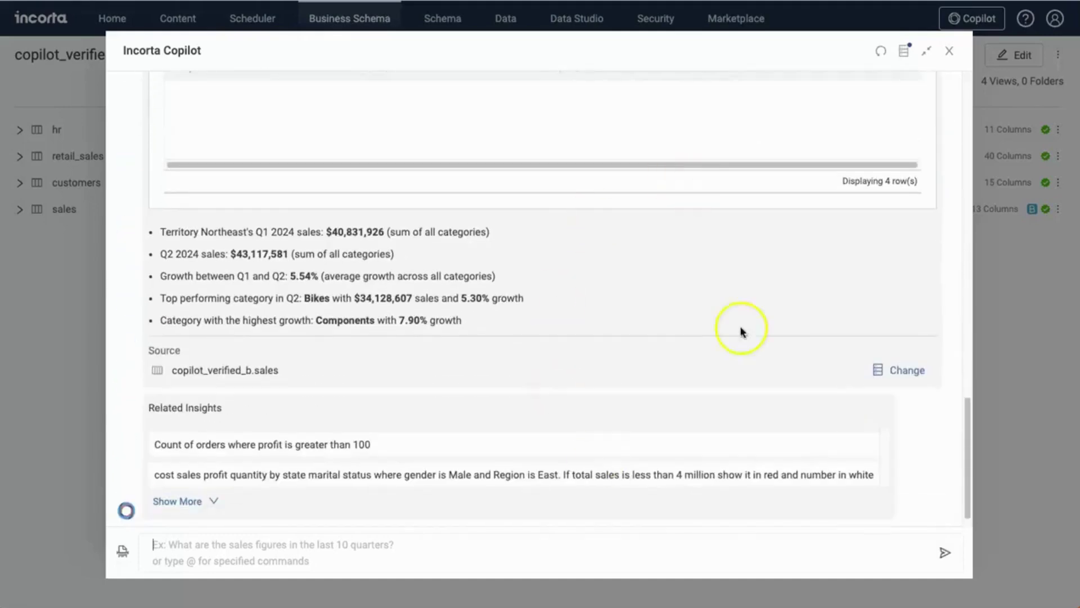
pyautogui.scroll(3, 747, 391)
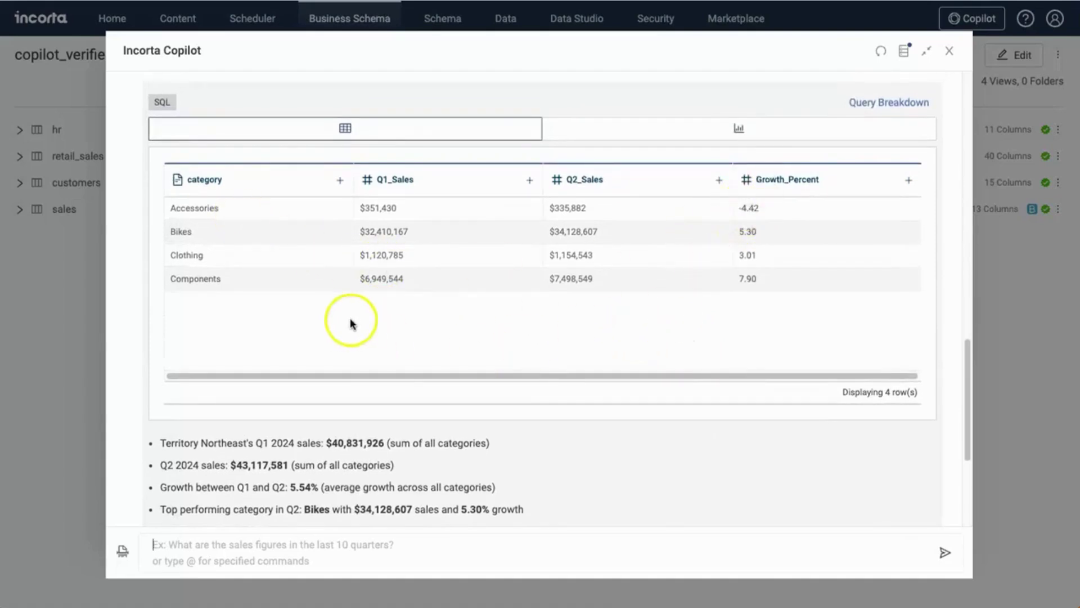
# Show the Northeast result as a chart and hide the Q2_Sales and Q1_Sales series, leaving only Growth_Percent
pyautogui.scroll(1, 345, 337)
pyautogui.click(739, 149)
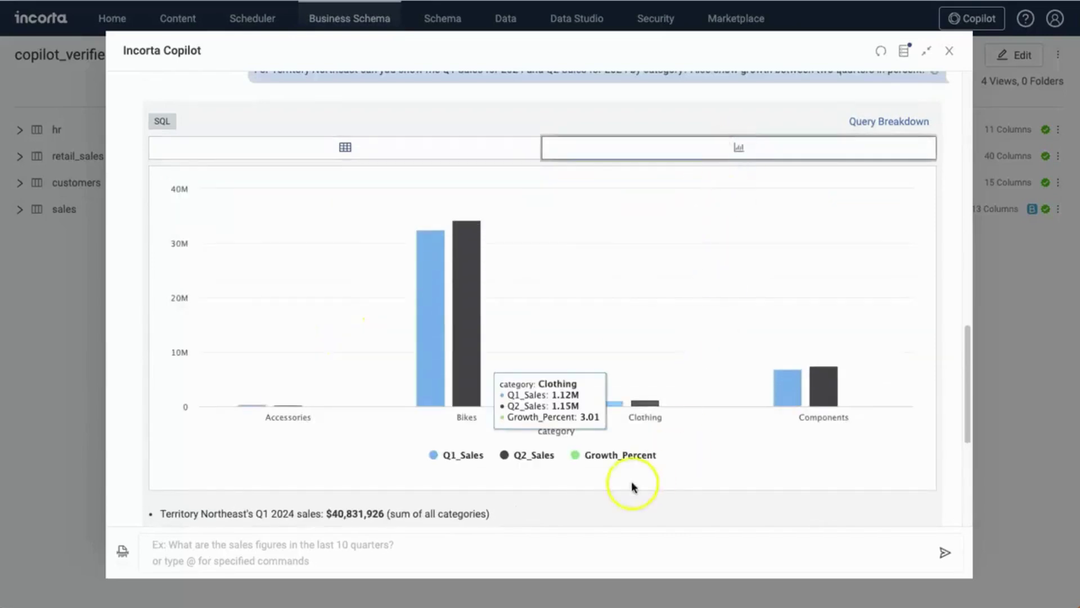
pyautogui.click(523, 454)
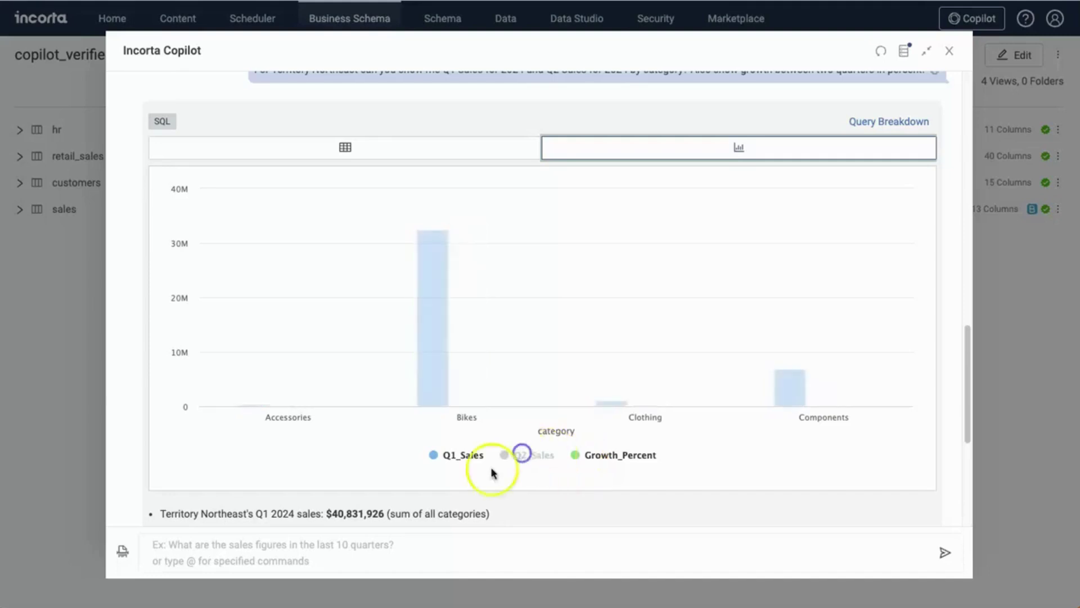
pyautogui.click(461, 454)
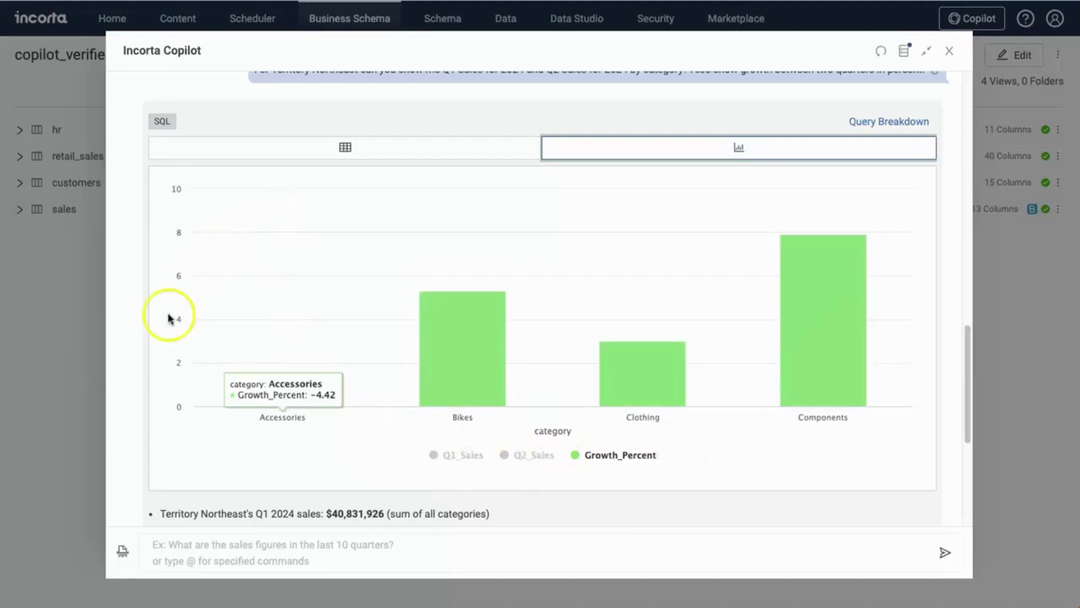
# Ask for the top five products by sales in each territory in 2024
pyautogui.scroll(-2, 201, 439)
pyautogui.scroll(-3, 202, 439)
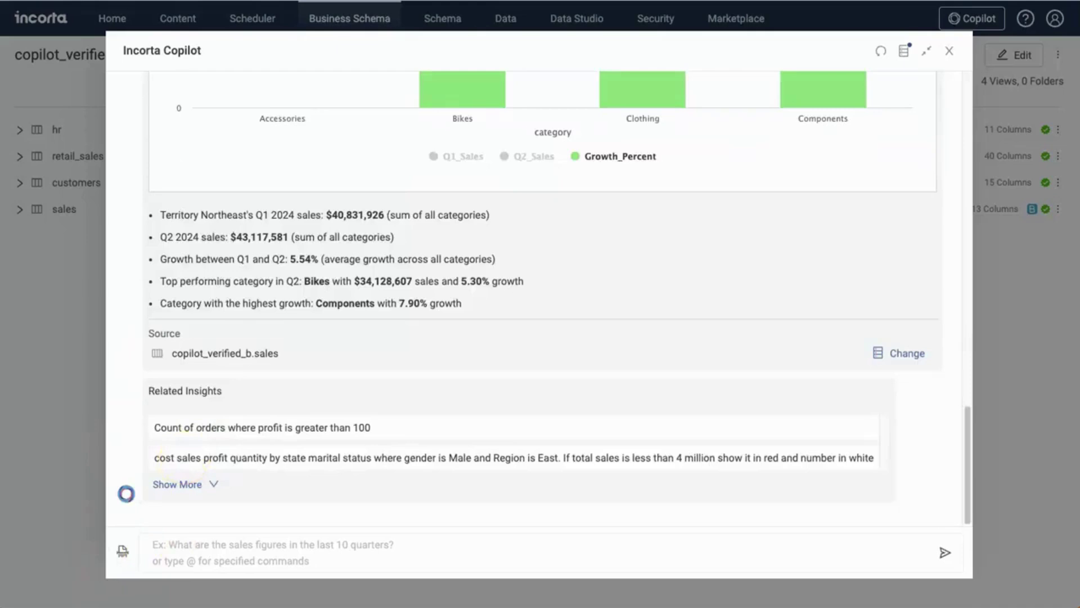
pyautogui.click(177, 550)
pyautogui.write('Show me top five products by sales in each territory in 2024?')
pyautogui.press('Return')
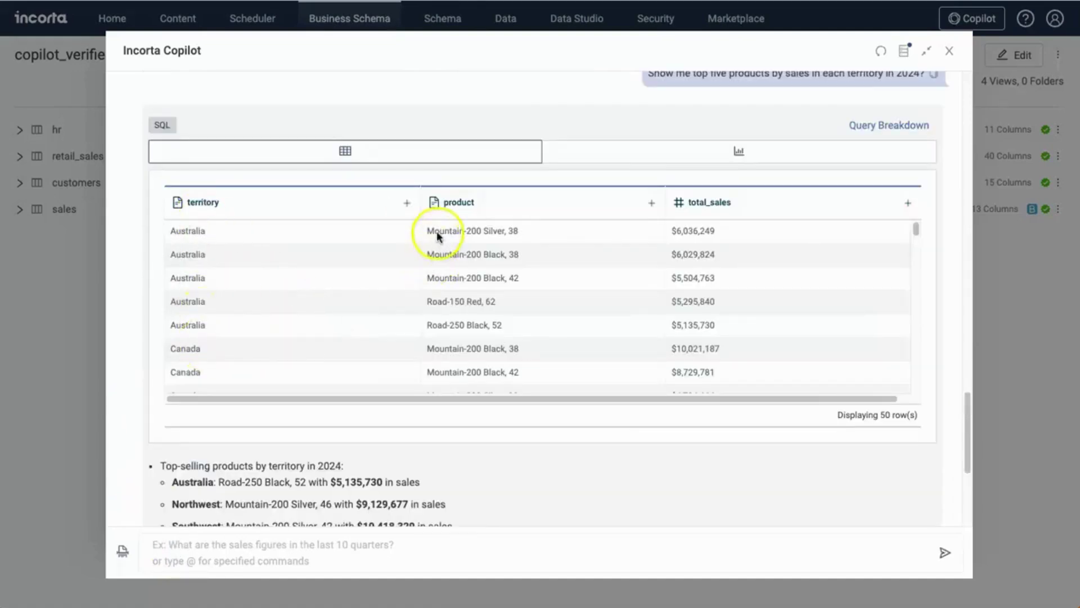
# Look through the table of top products per territory, and switch that result to its chart view
pyautogui.scroll(-15, 285, 325)
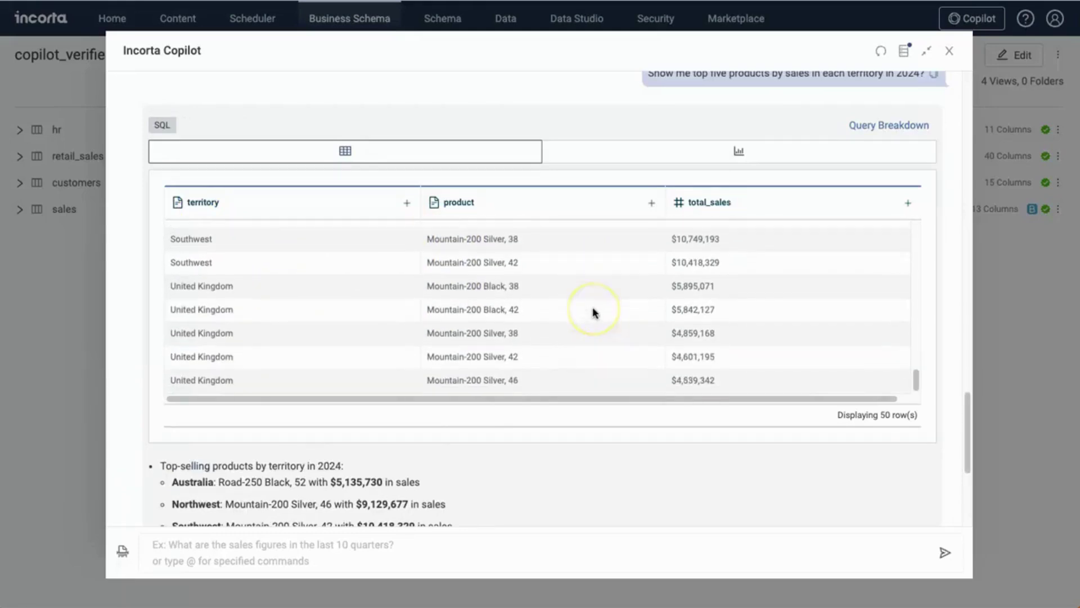
pyautogui.scroll(15, 593, 306)
pyautogui.click(739, 150)
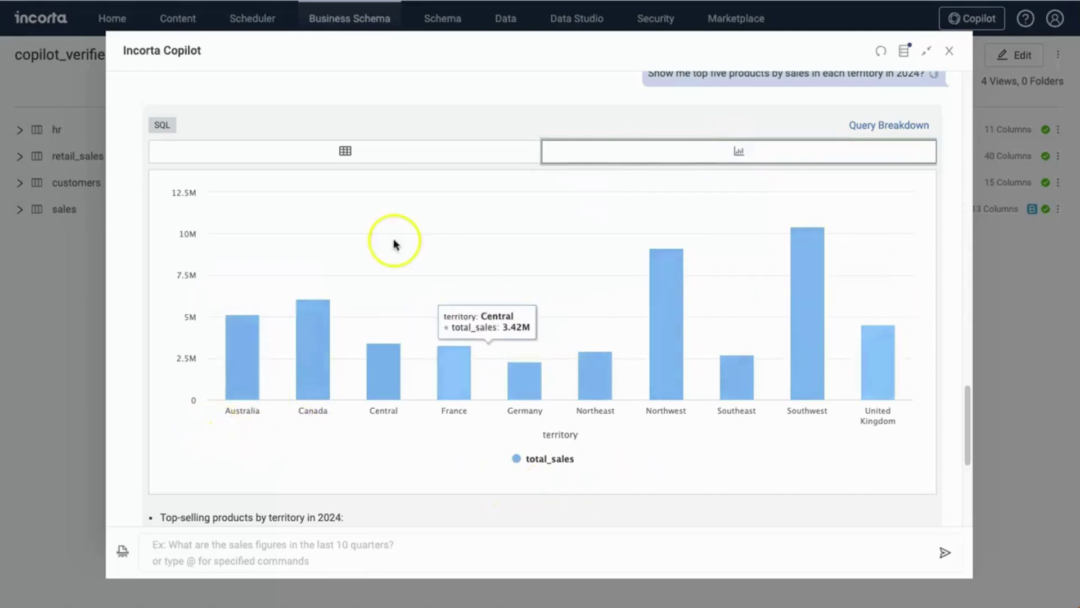
# Ask for a list of customers who purchased in 2023 but nothing in 2024, with the total sales for those customers
pyautogui.scroll(-5, 125, 478)
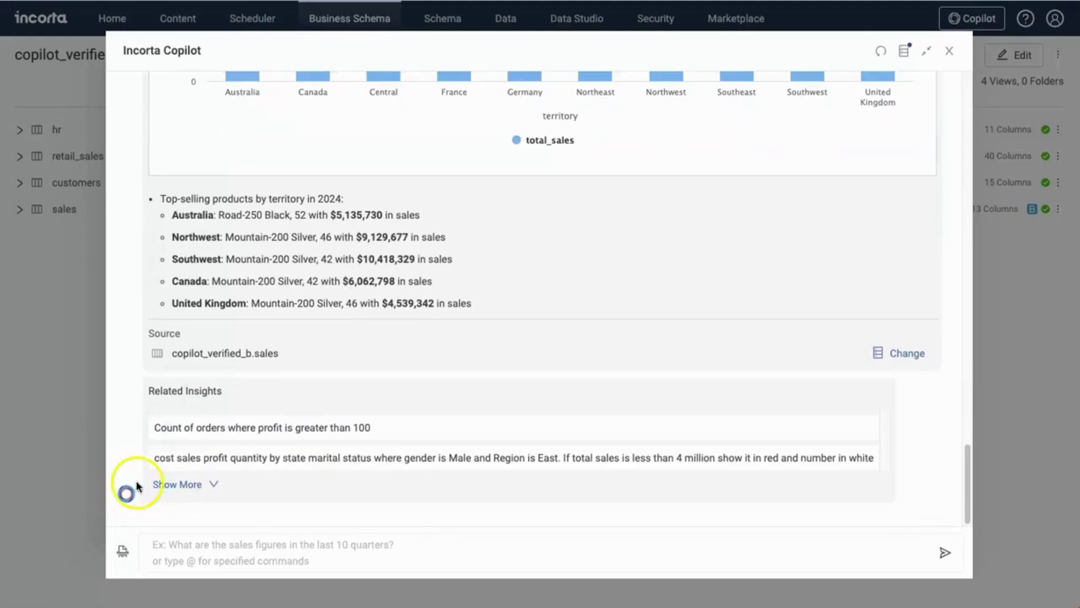
pyautogui.click(215, 552)
pyautogui.write('Find customers who purchased in year 2023 but but nothing in year 2024? Show me list of those customers and total  sales for those customers.')
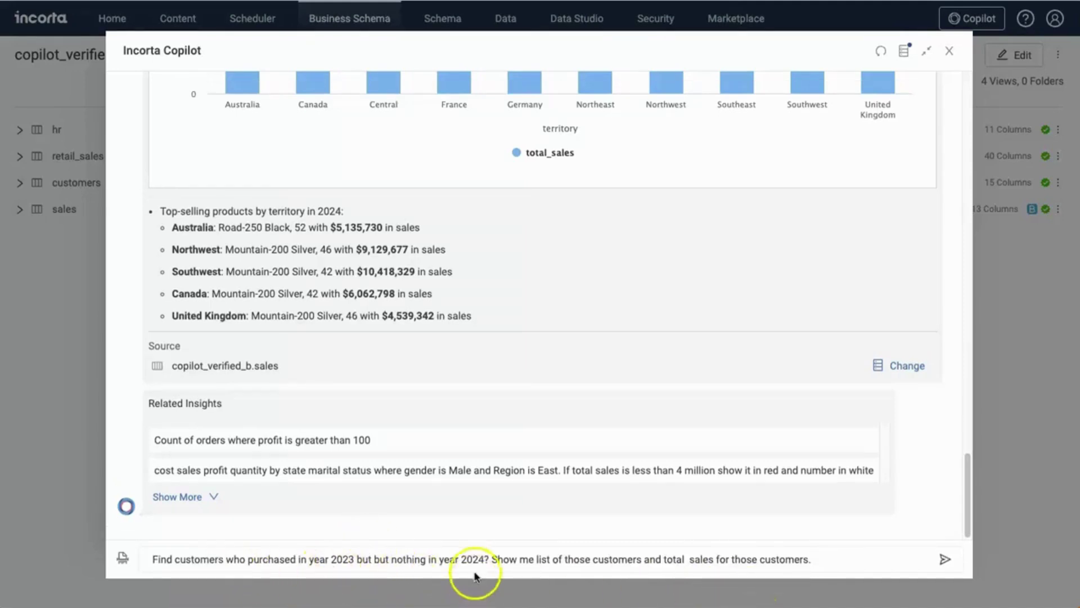
pyautogui.click(852, 560)
pyautogui.press('Return')
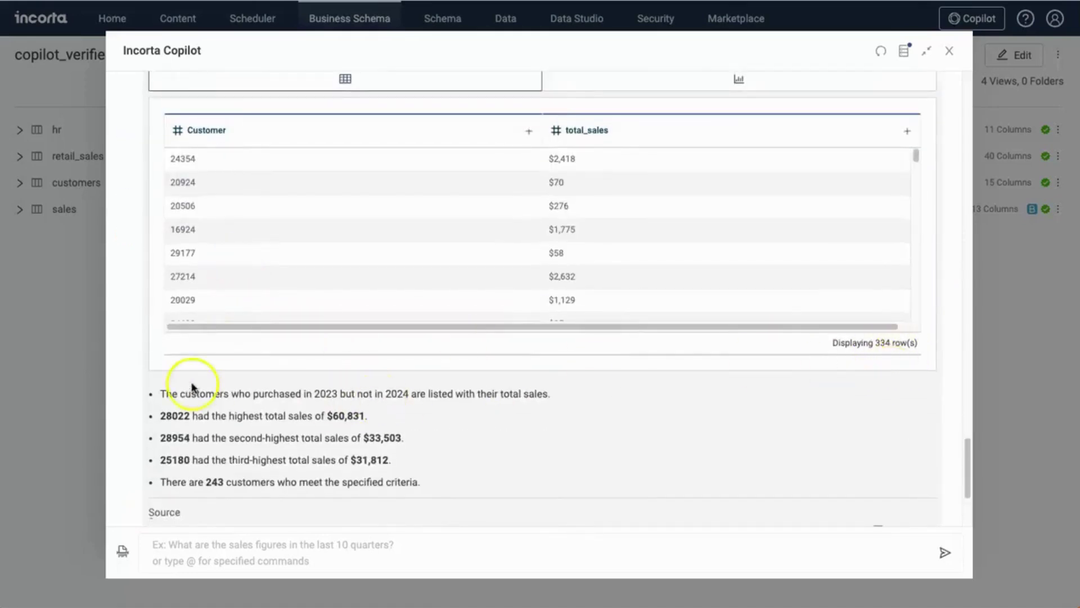
pyautogui.scroll(2, 145, 376)
pyautogui.scroll(1, 136, 389)
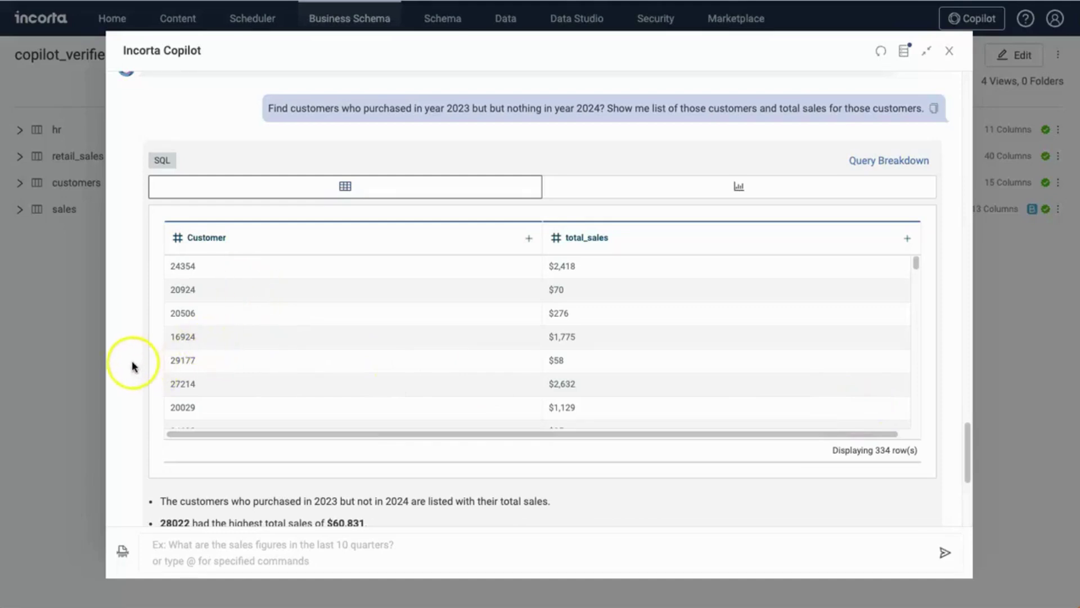
# Ask for all products whose sales went down in 2023 compared to 2022, including the difference in sales
pyautogui.scroll(-5, 133, 366)
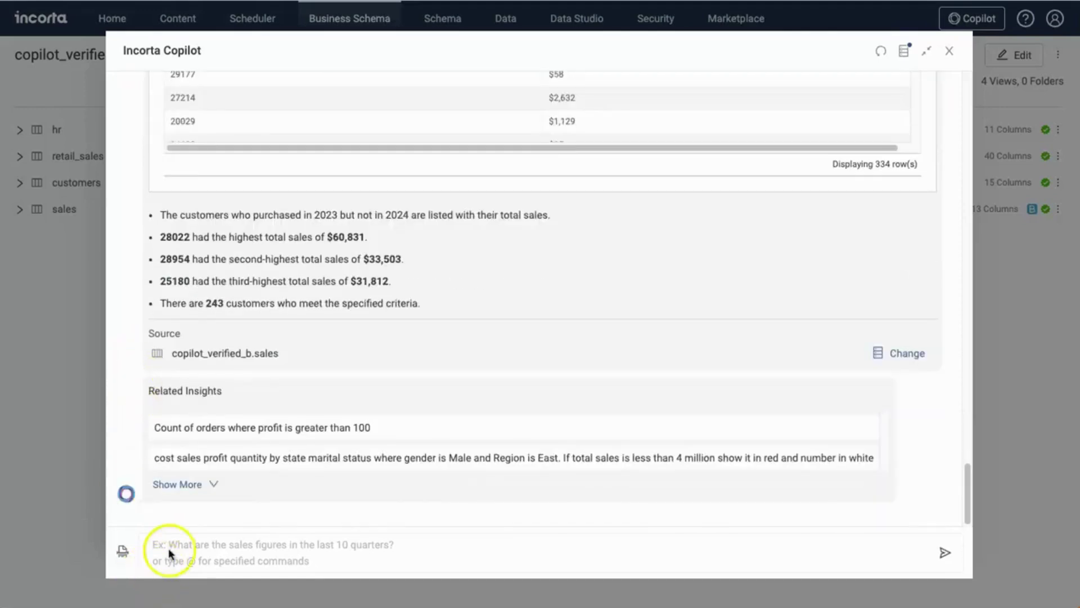
pyautogui.click(167, 548)
pyautogui.write('Show me all the products for which sales is going down in year 2023 compared to 2022. Show difference in sales as well.')
pyautogui.press('Return')
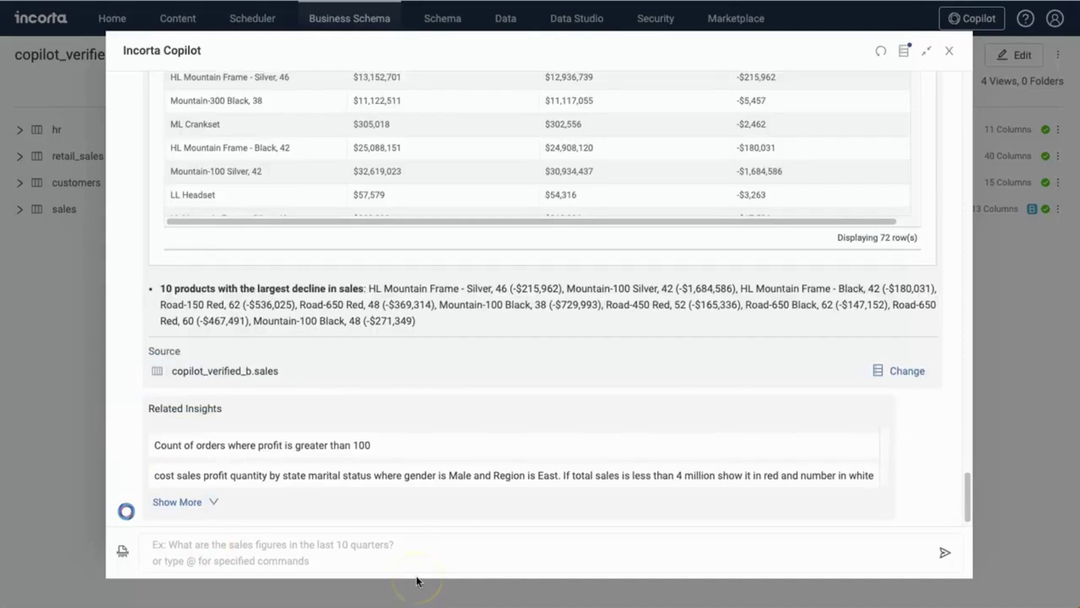
# Examine the declining products table, comparing the 2022 sales, 2023 sales and sales difference columns
pyautogui.scroll(5, 132, 269)
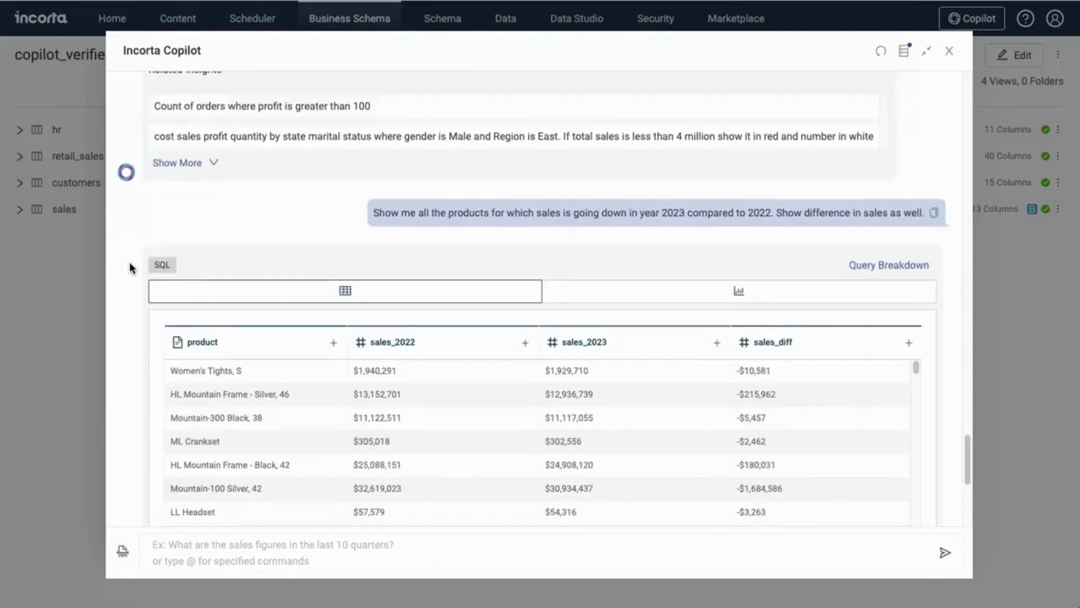
pyautogui.scroll(-2, 130, 269)
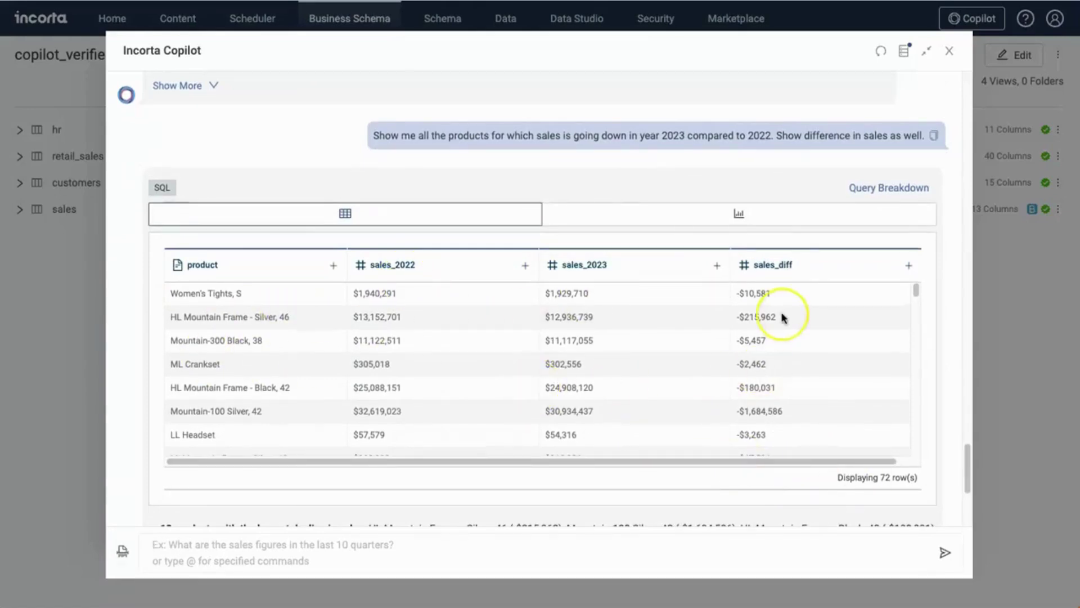
pyautogui.scroll(-3, 728, 369)
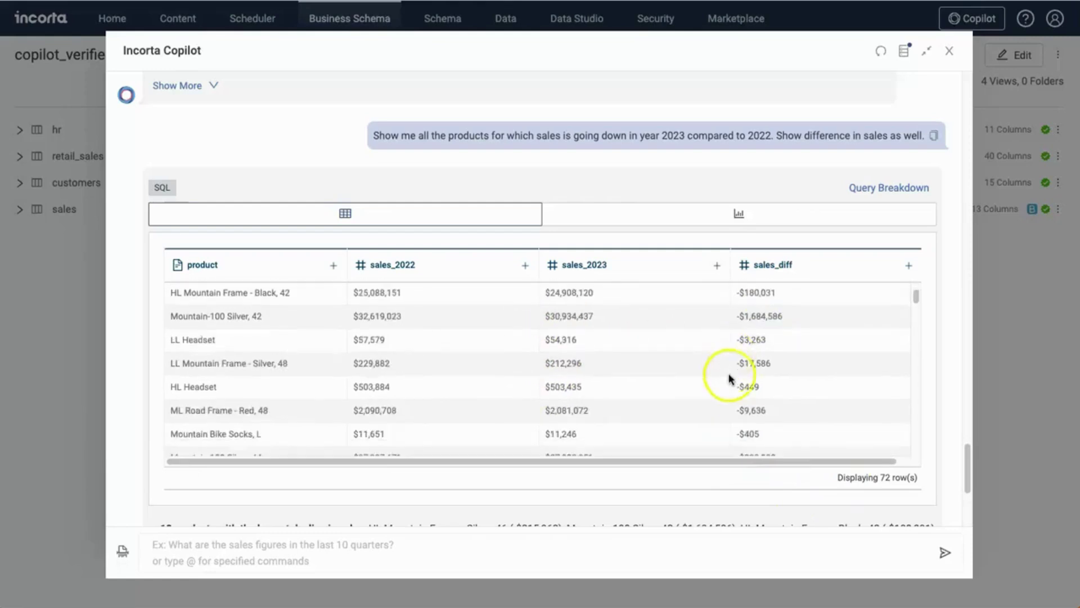
pyautogui.scroll(4, 788, 402)
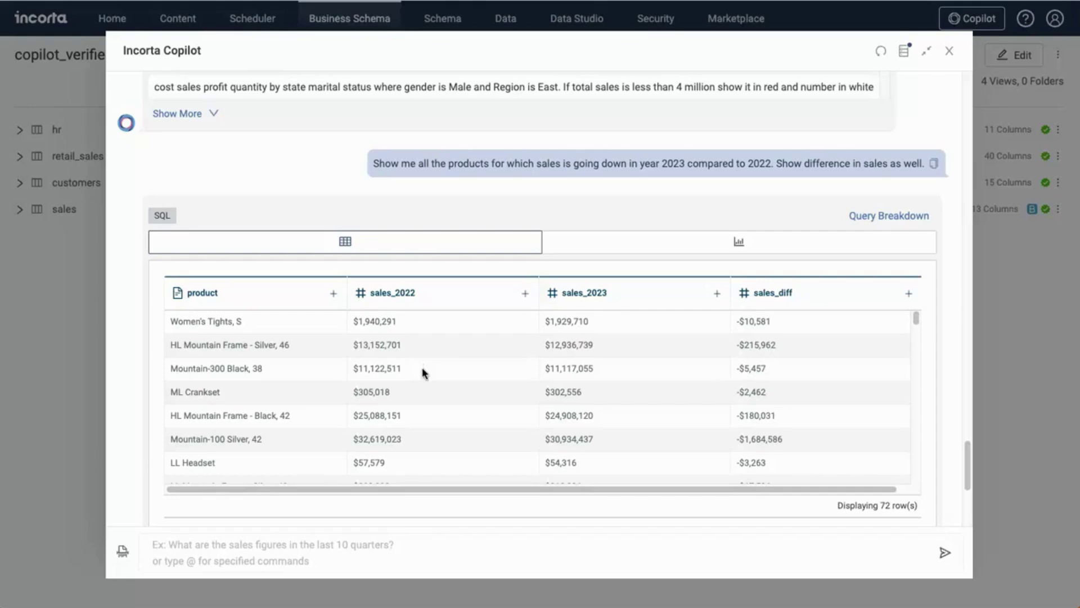
pyautogui.click(421, 394)
pyautogui.scroll(-5, 108, 412)
pyautogui.scroll(6, 108, 413)
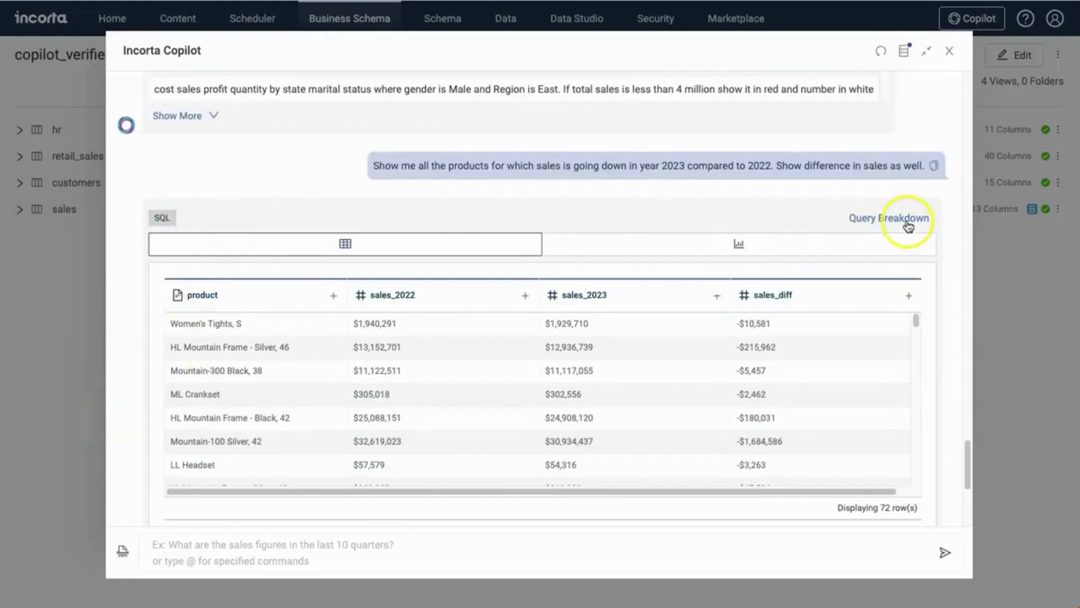
# Review the generated SQL and its explanation in the query breakdown of the declining products answer, and close it
pyautogui.click(900, 220)
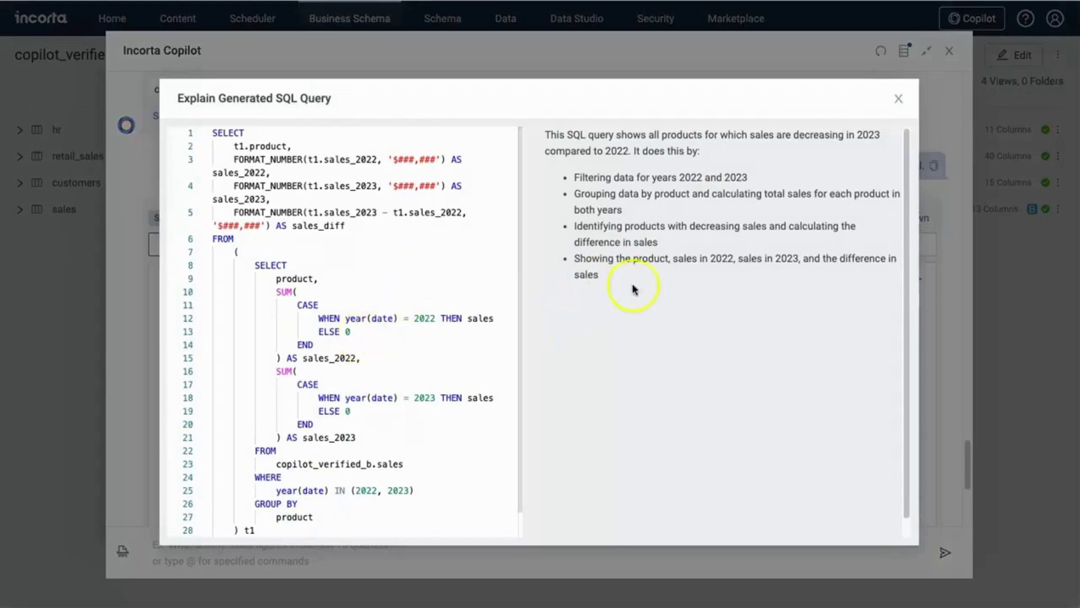
pyautogui.scroll(-1, 426, 248)
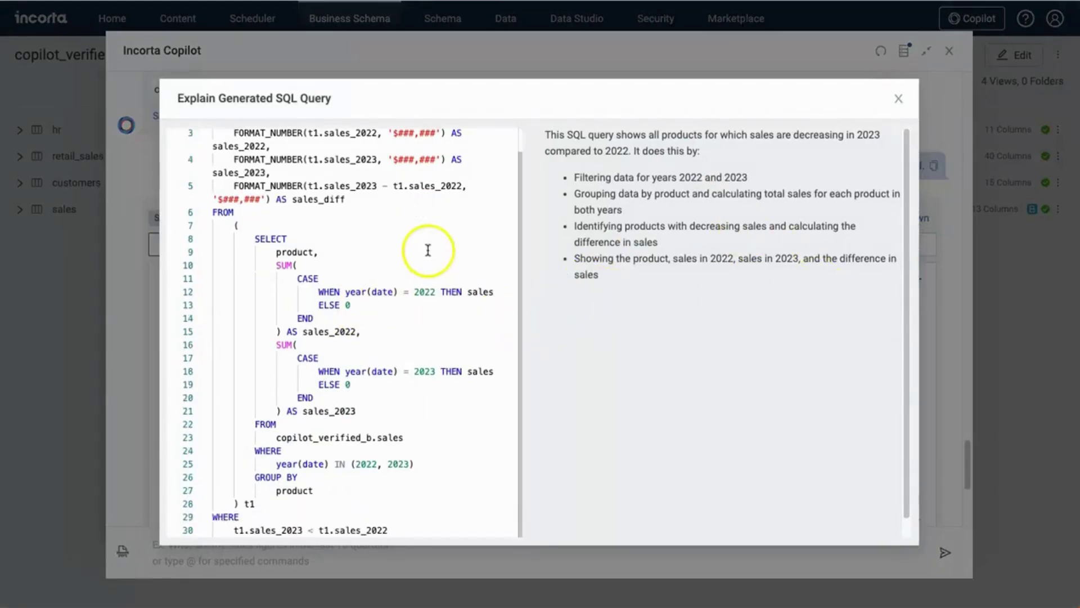
pyautogui.scroll(1, 335, 414)
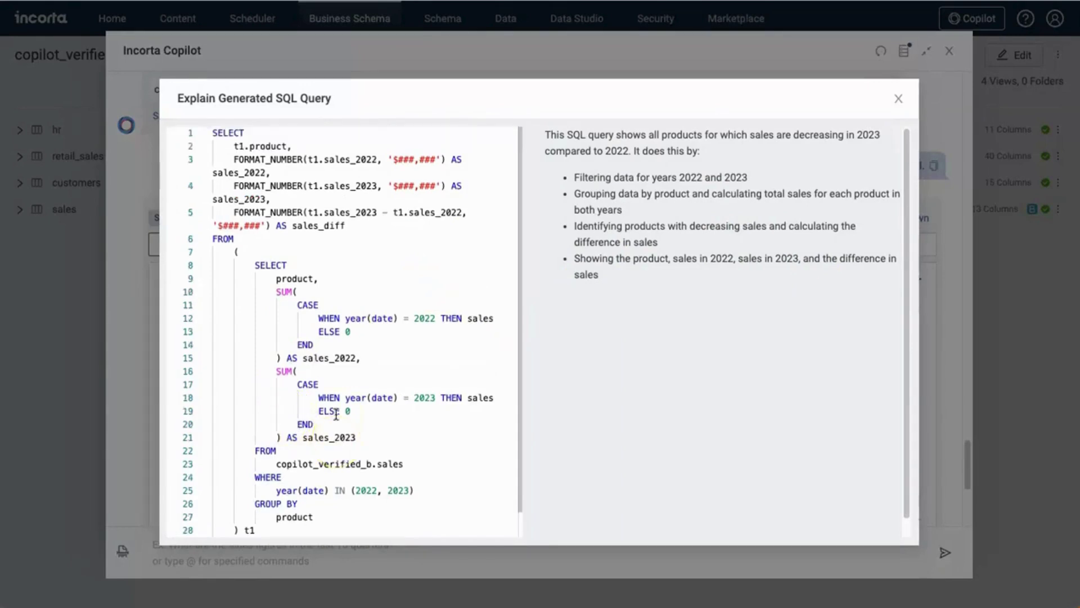
pyautogui.click(899, 98)
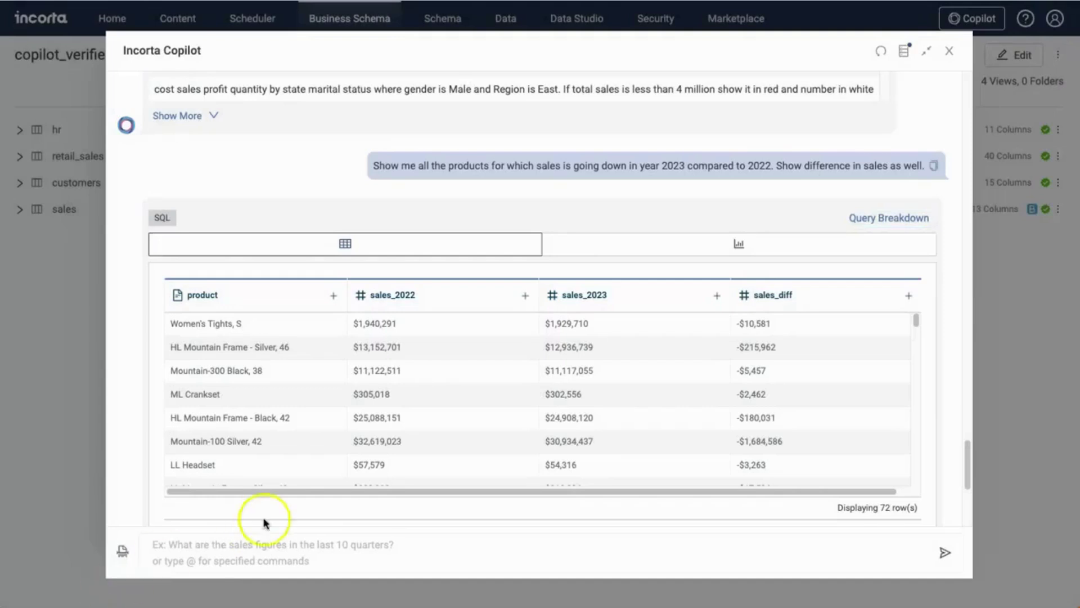
# Ask for a comparison of Thanksgiving sales in 2022 vs 2023 by category, with the sales difference in percent as well
pyautogui.click(236, 557)
pyautogui.write('Compare Thanksgiving sales in year 2022 vs 2023 by category. Show me difference in sales as well in percent.')
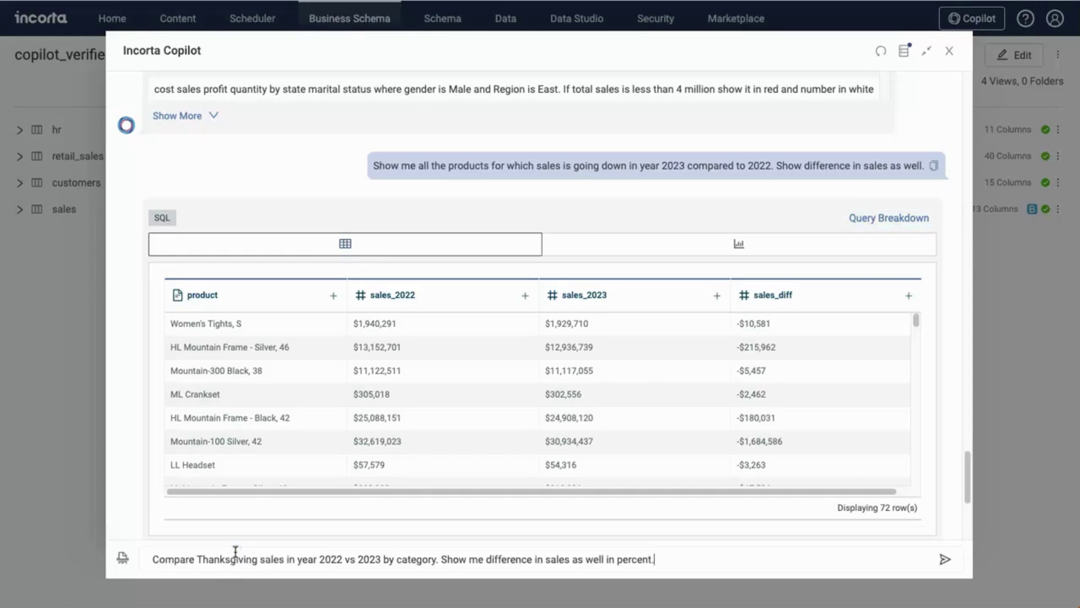
pyautogui.press('Return')
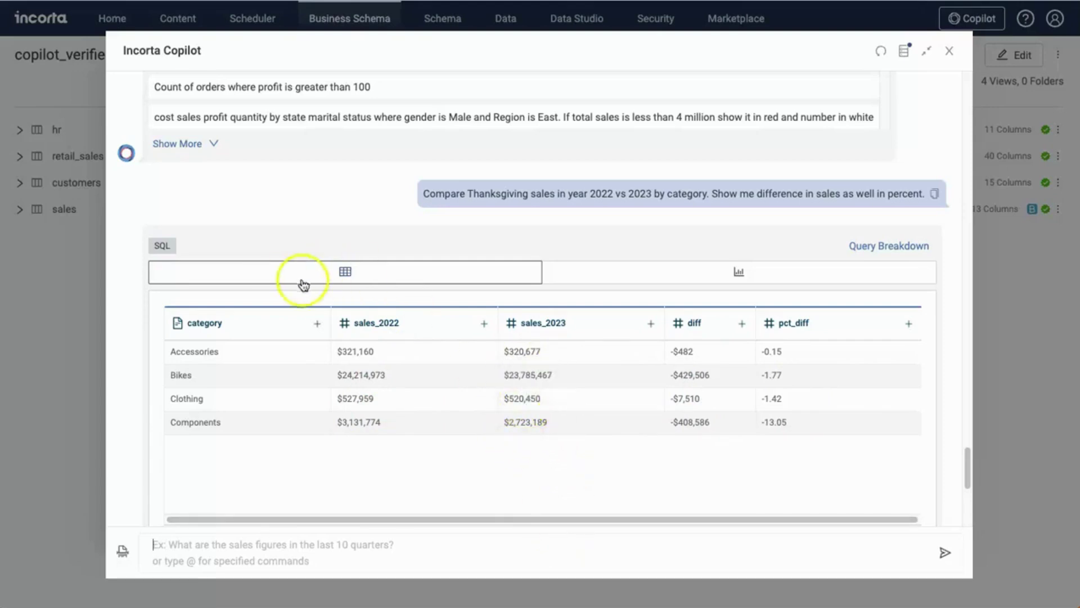
# Check how the Thanksgiving dates are filtered in that answer's query breakdown, reading the whole SQL, and close it
pyautogui.click(889, 246)
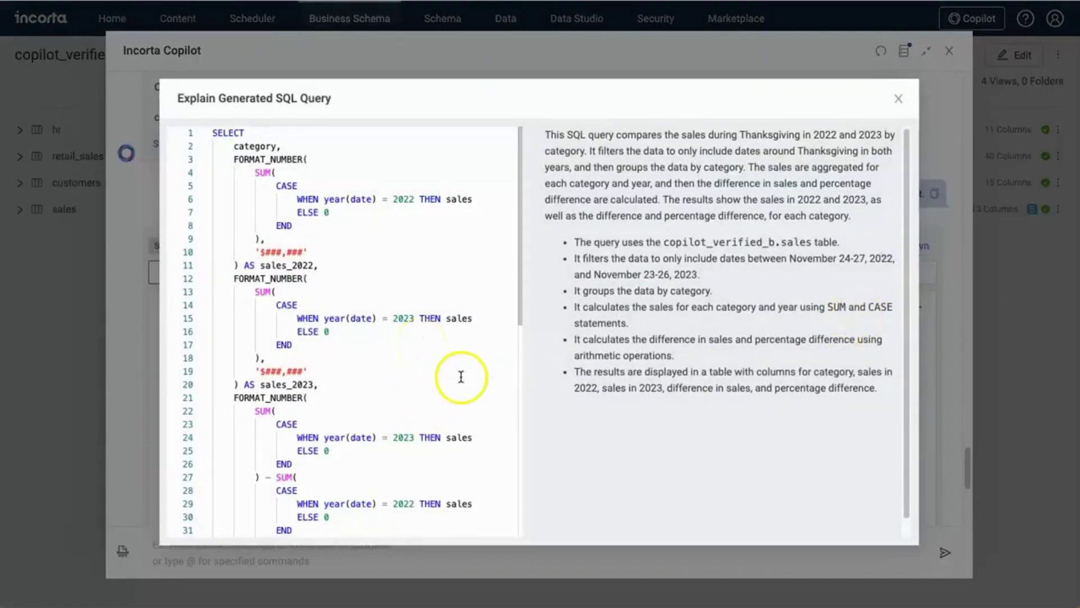
pyautogui.scroll(-8, 451, 377)
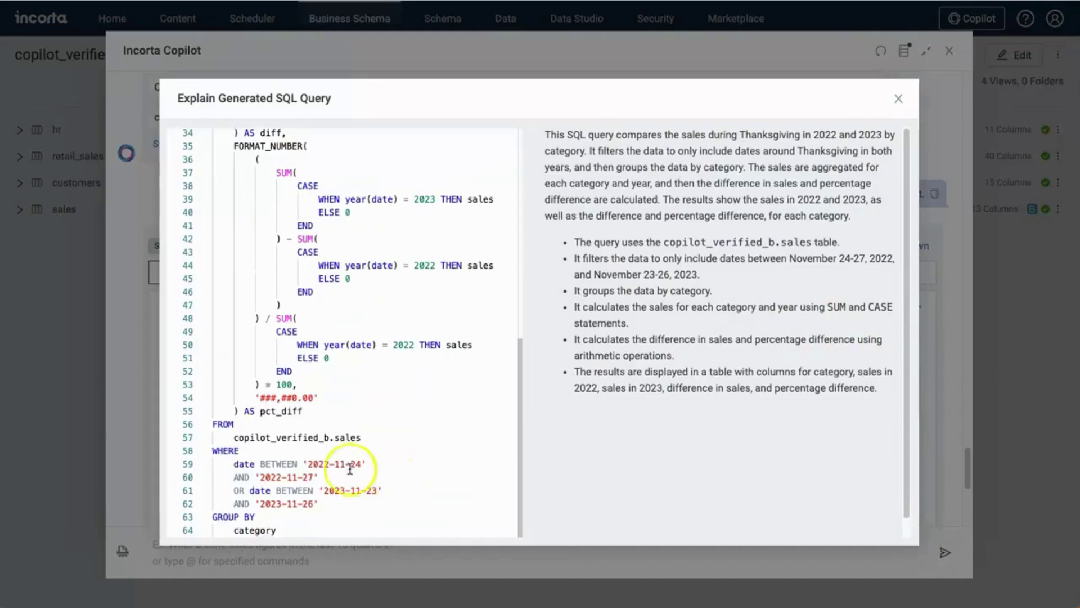
pyautogui.scroll(8, 351, 450)
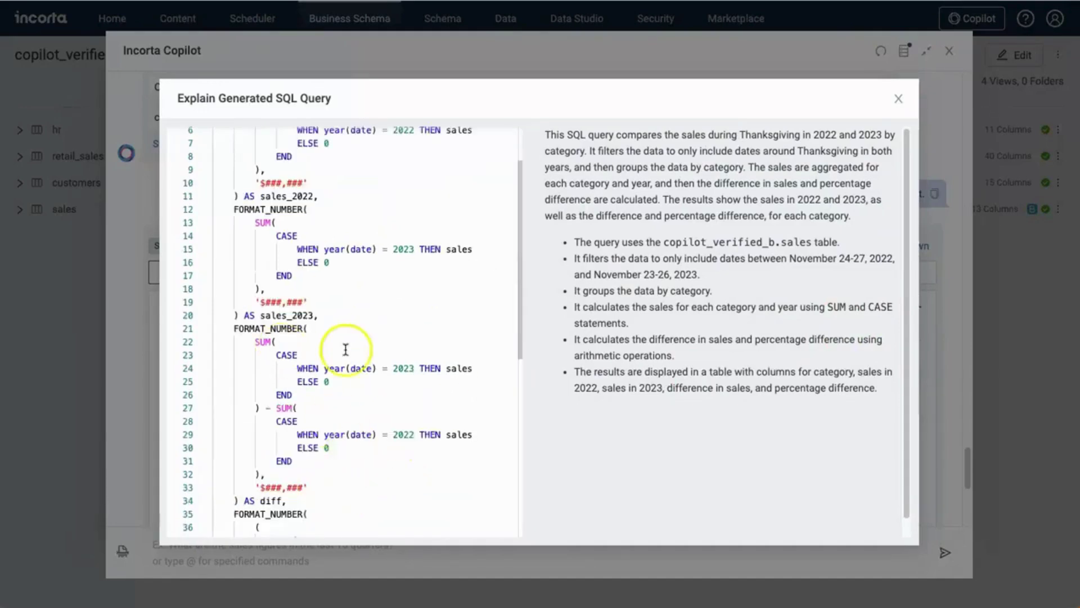
pyautogui.scroll(-8, 432, 392)
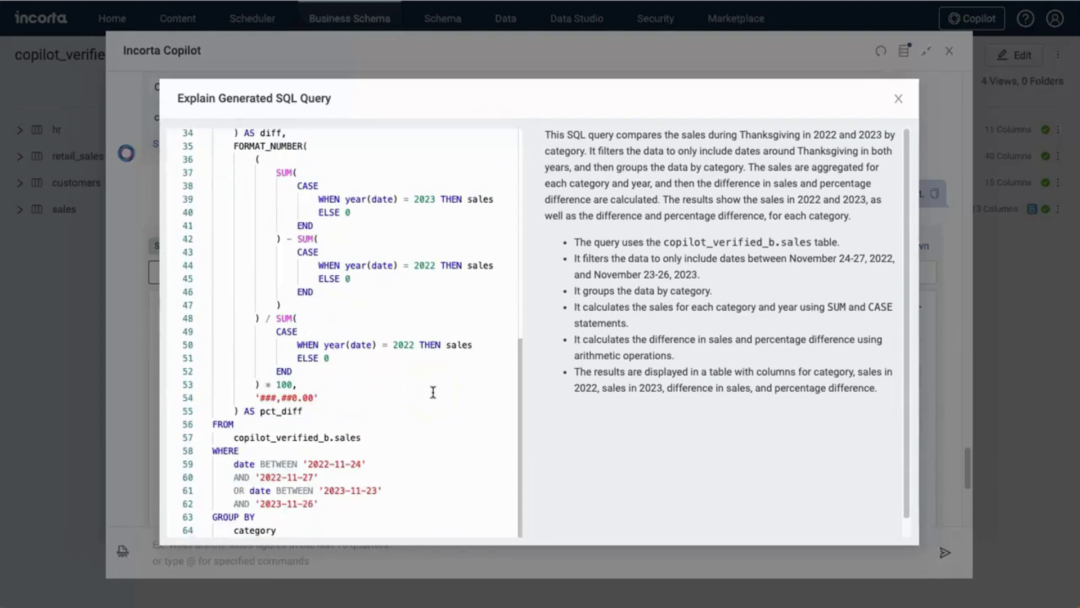
pyautogui.scroll(8, 433, 392)
pyautogui.click(900, 98)
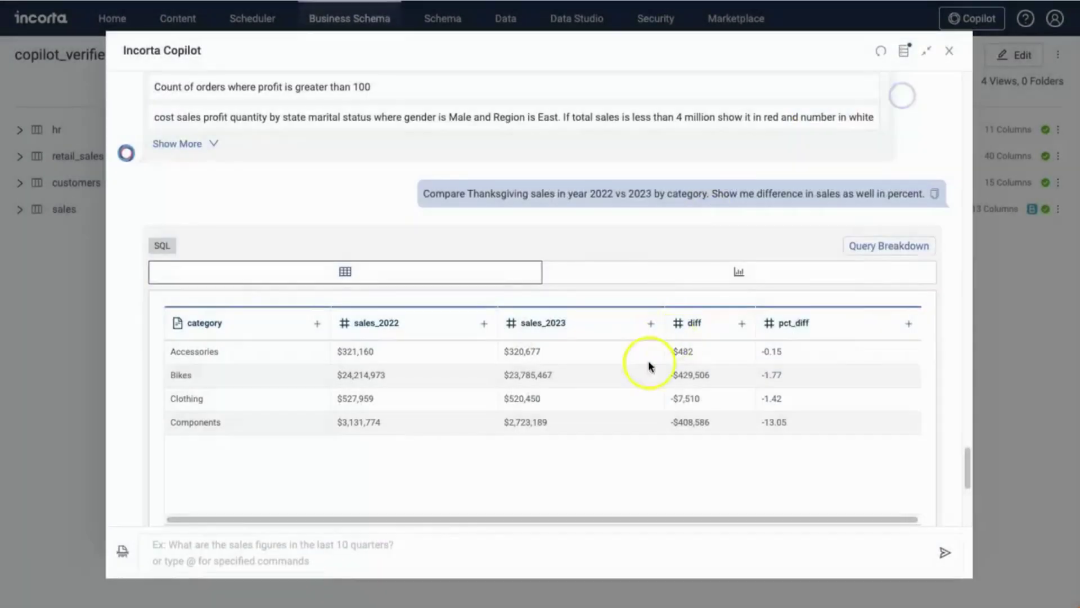